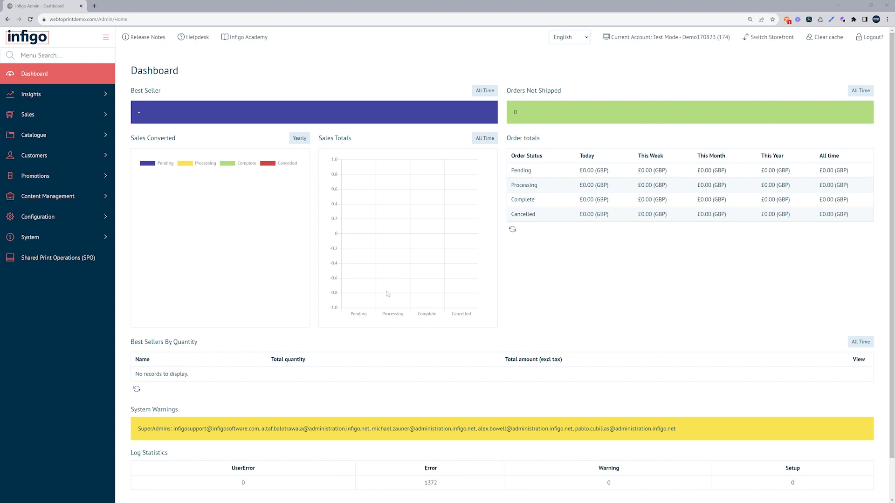
# - Open Storefront Management in the configuration area and expand the Portal entry to list its storefronts
pyautogui.click(39, 217)
pyautogui.scroll(-3, 40, 219)
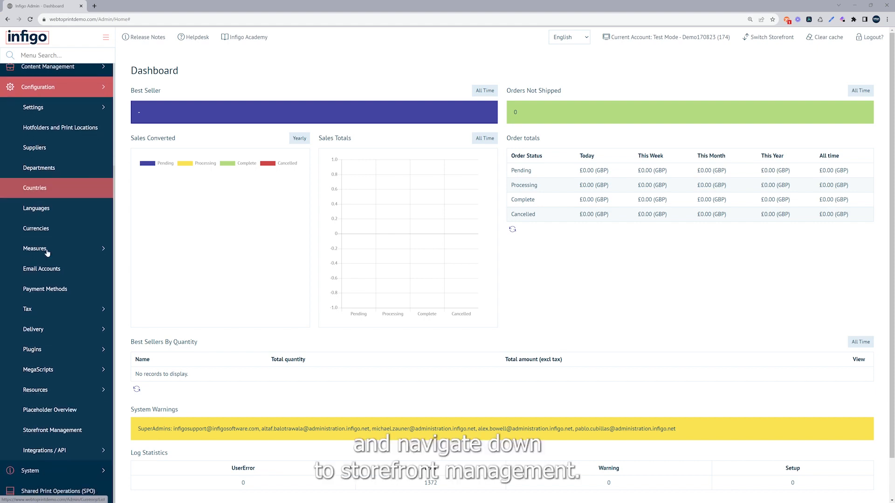
pyautogui.click(54, 431)
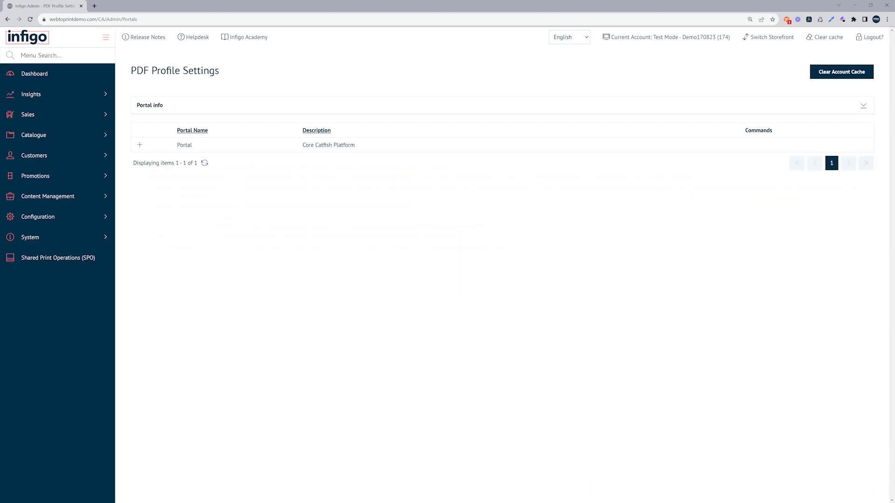
pyautogui.click(140, 147)
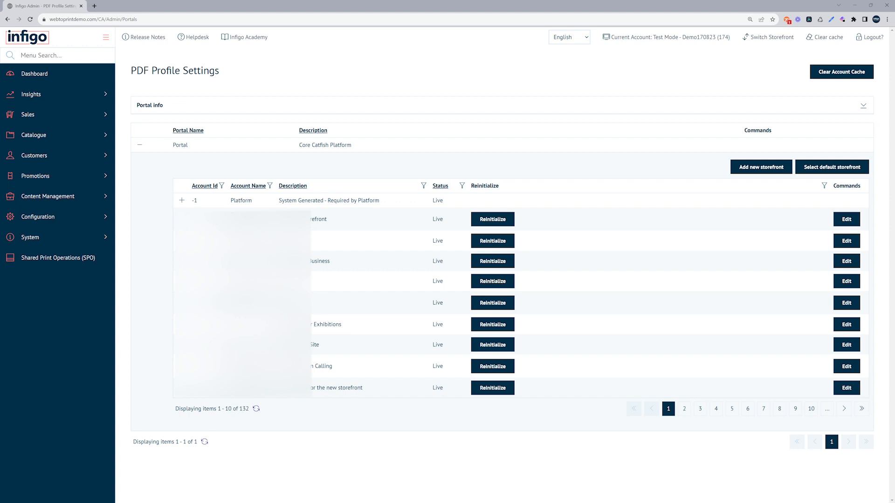
# - Start a new storefront with the name DemoStore170823 and the URL alias demostore170823
pyautogui.click(745, 169)
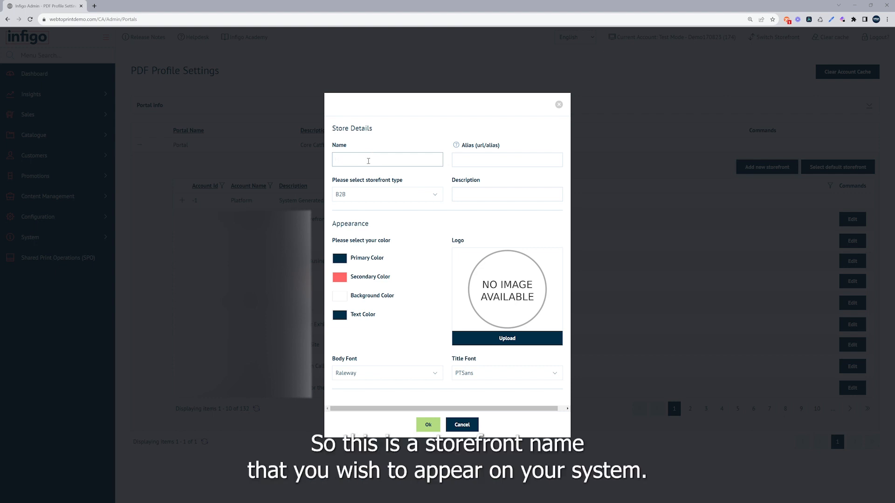
pyautogui.write('DemoStore170823')
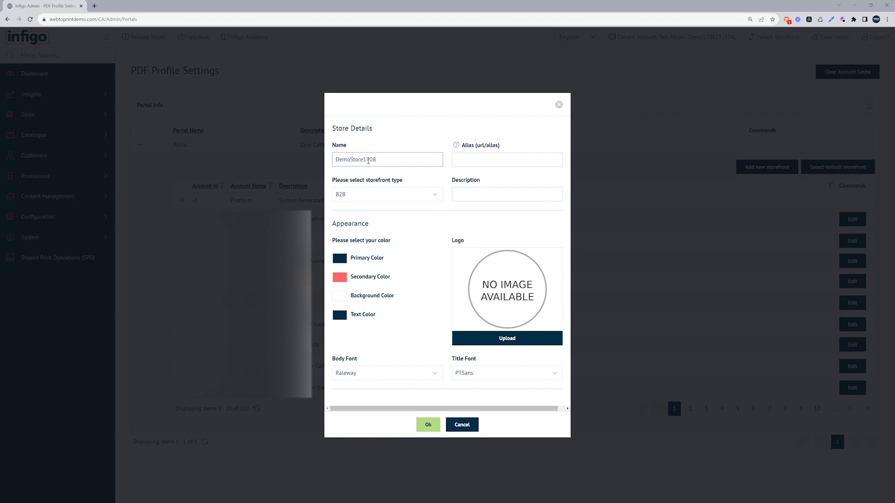
pyautogui.click(455, 167)
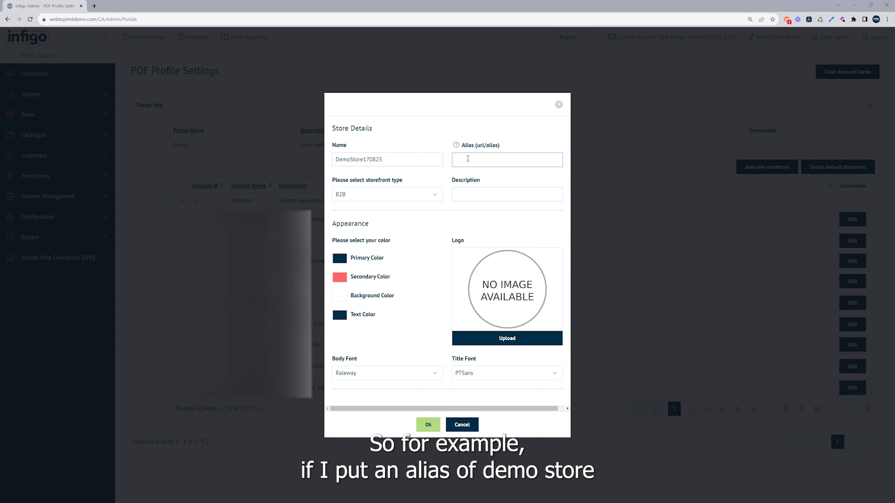
pyautogui.write('demostore')
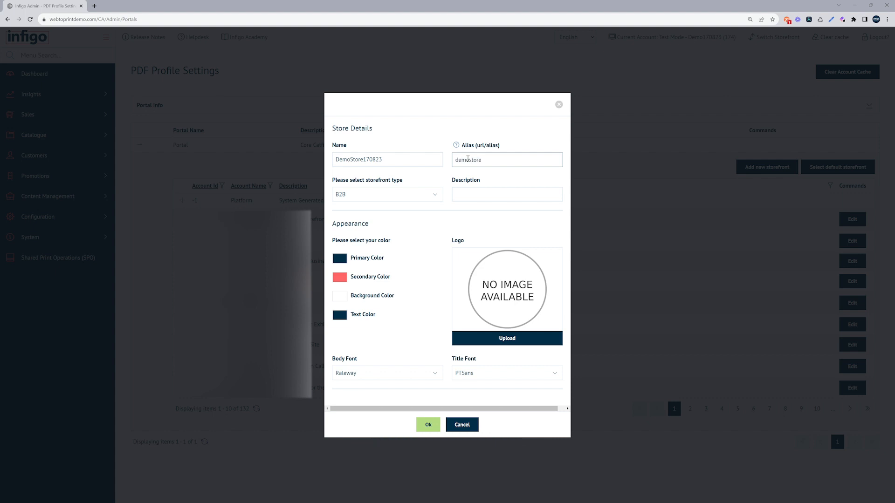
pyautogui.write('1708')
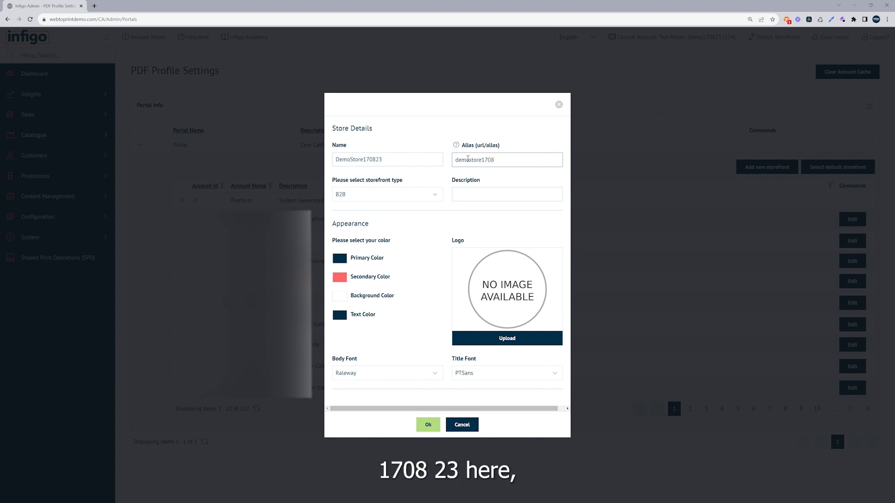
pyautogui.write('23')
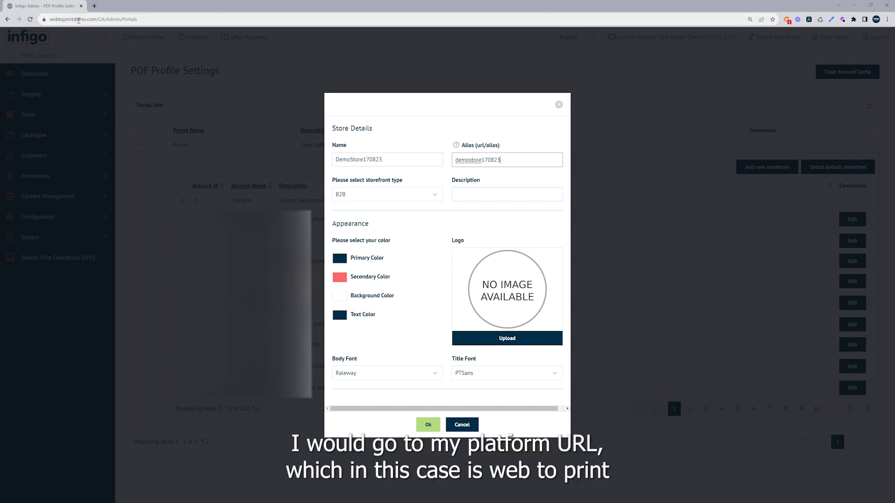
pyautogui.moveTo(138, 19); pyautogui.dragTo(112, 31)
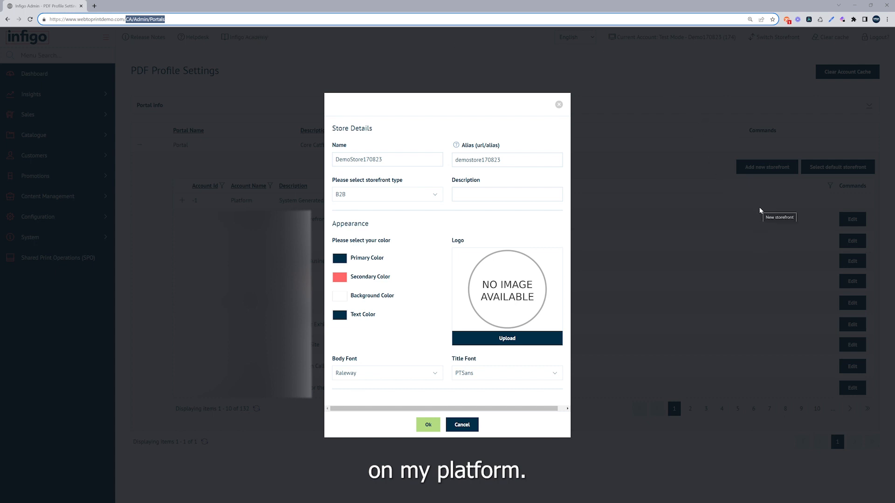
# - Keep B2B as the storefront type and enter "demo store info" as the description
pyautogui.click(349, 195)
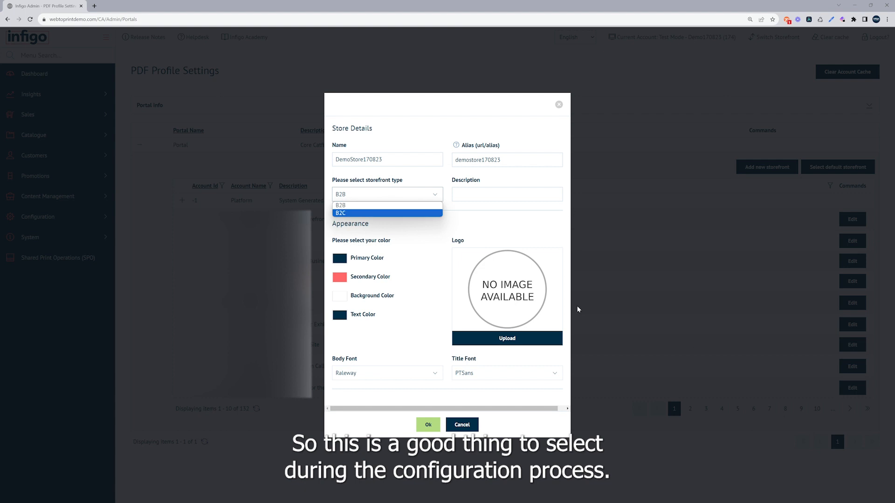
pyautogui.click(512, 194)
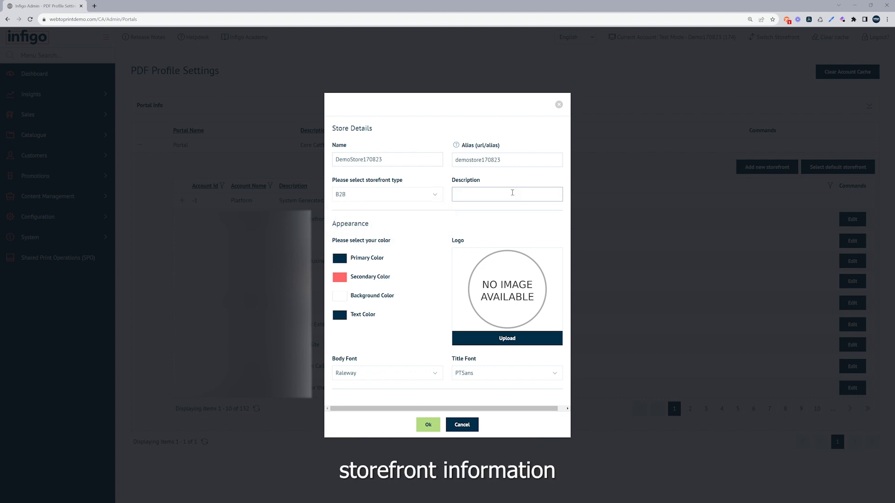
pyautogui.write('demo store info')
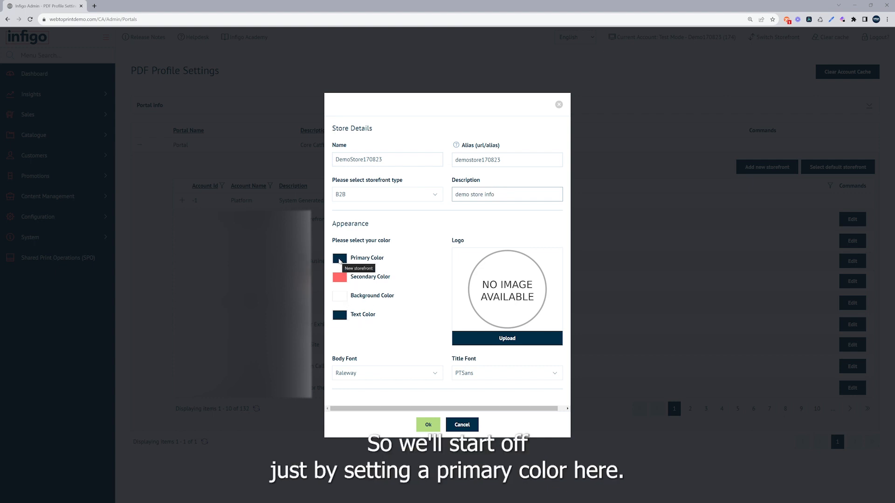
# - Change the storefront's primary color to dark green (RGB 0, 71, 1) and cycle the color value format through HSL and HEX
pyautogui.click(339, 260)
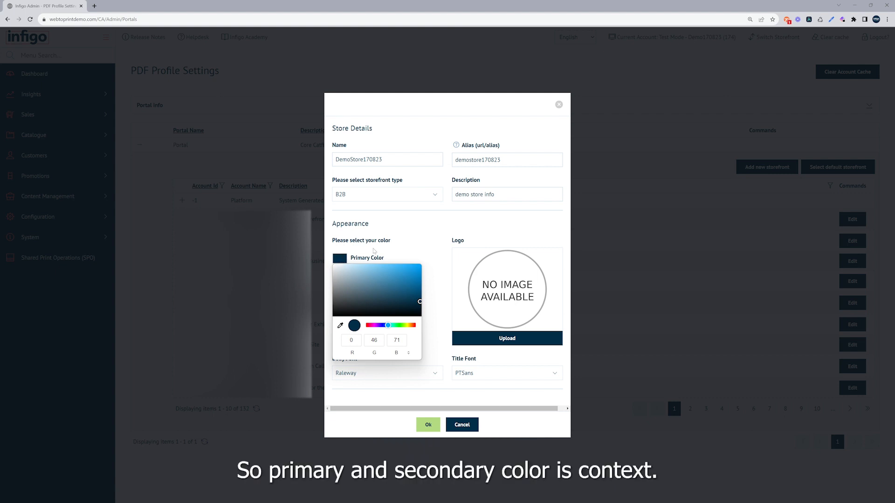
pyautogui.click(339, 261)
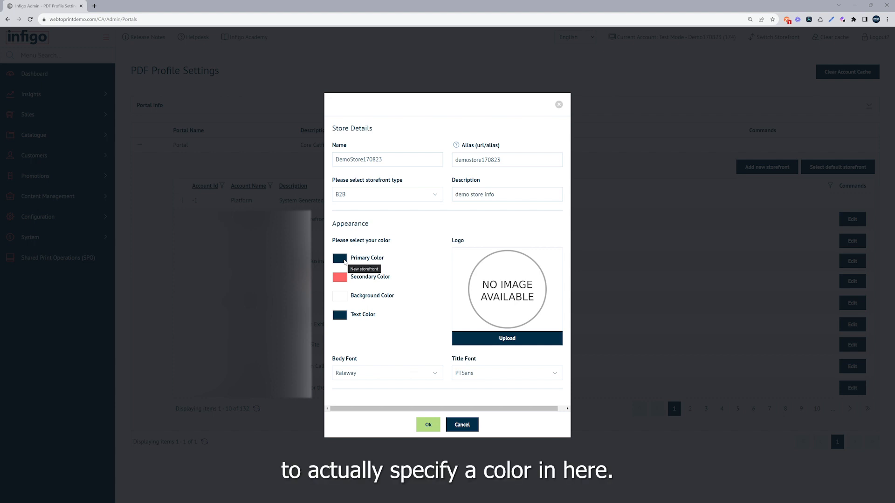
pyautogui.click(339, 258)
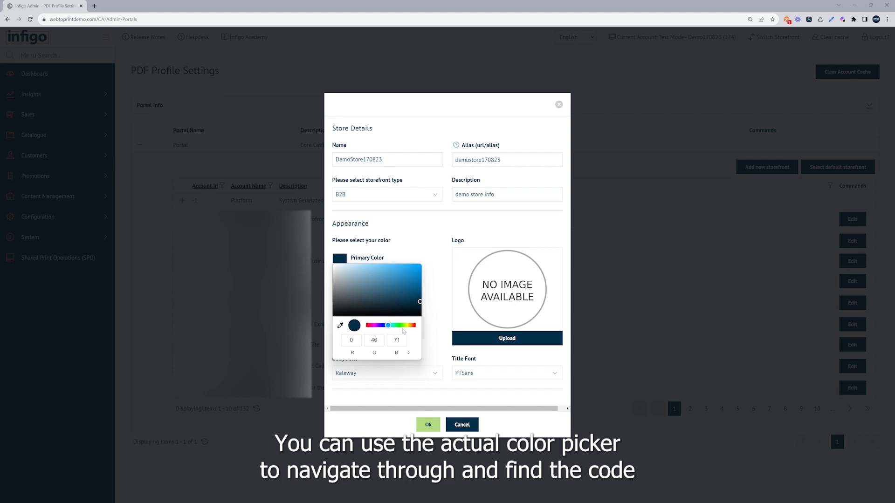
pyautogui.moveTo(388, 326); pyautogui.dragTo(399, 326)
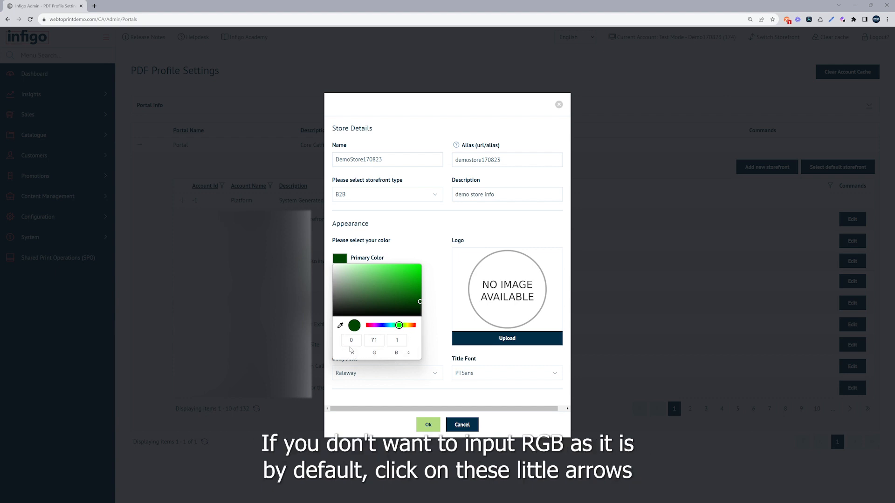
pyautogui.click(410, 354)
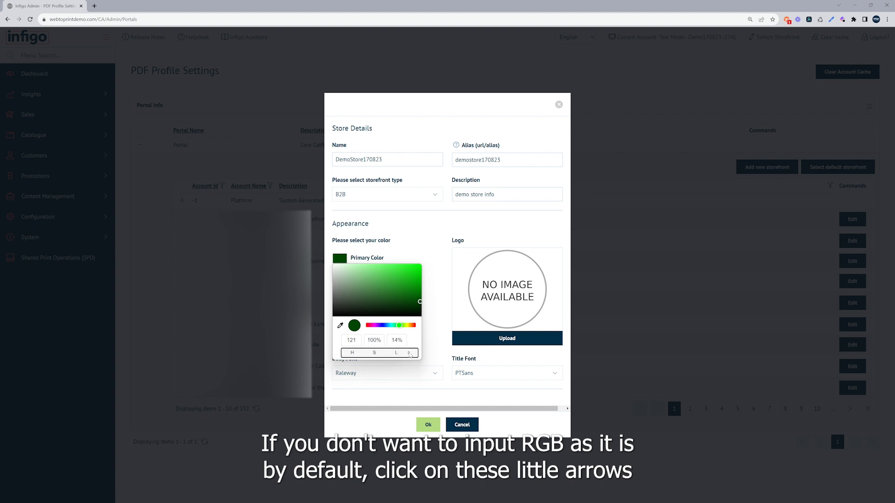
pyautogui.click(409, 354)
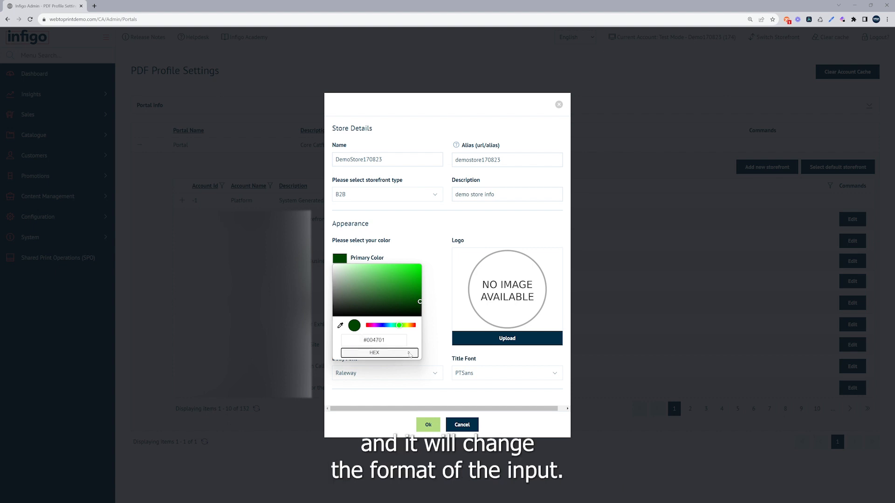
pyautogui.click(409, 353)
pyautogui.click(409, 354)
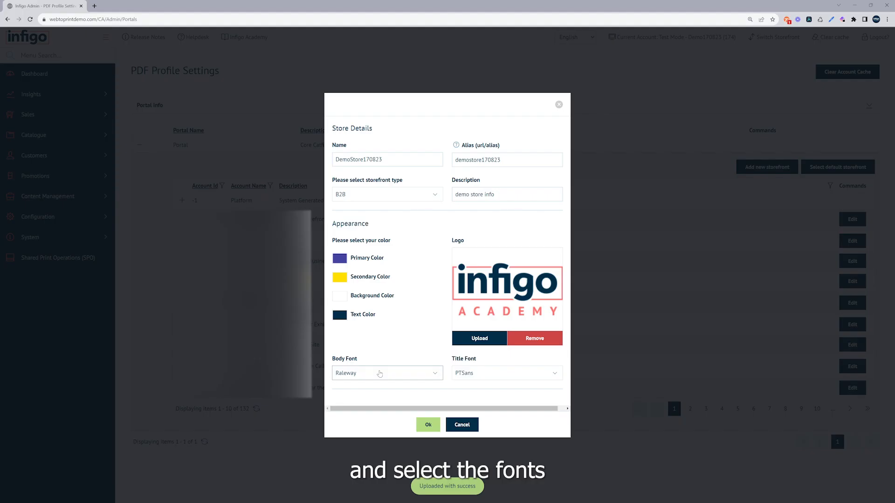
# - Set the body font to PTSans and confirm the creation of the storefront
pyautogui.click(379, 373)
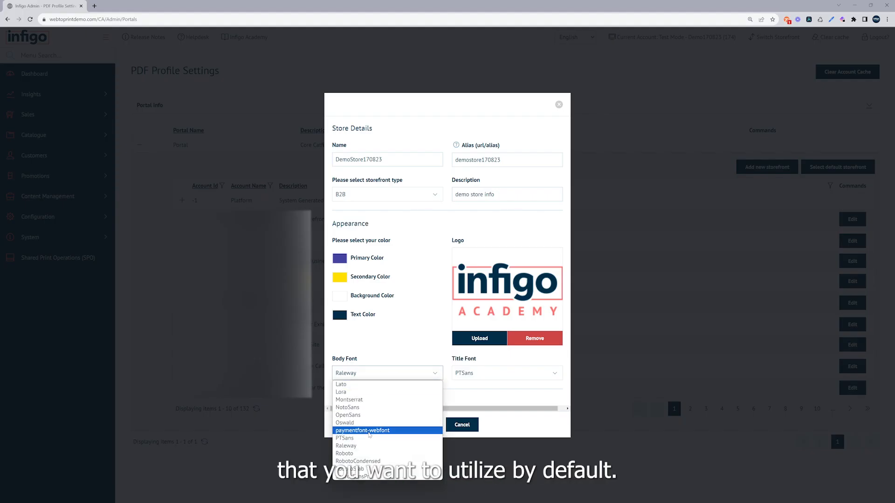
pyautogui.click(367, 439)
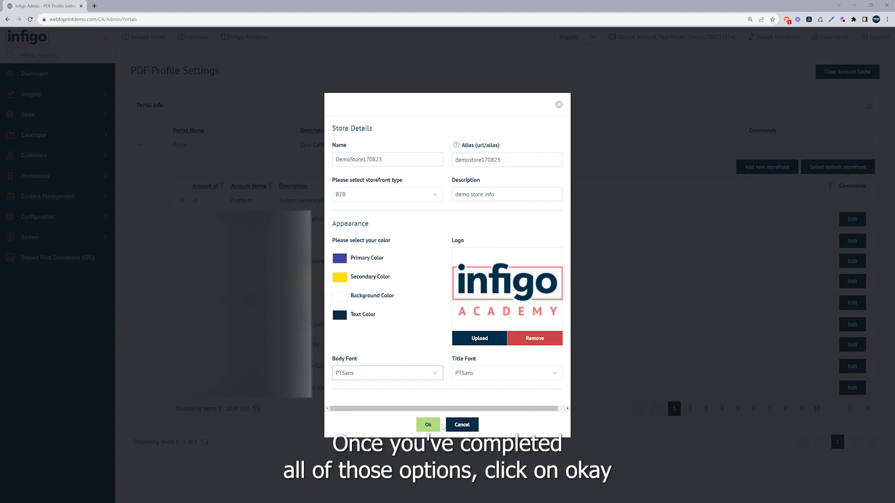
pyautogui.click(429, 425)
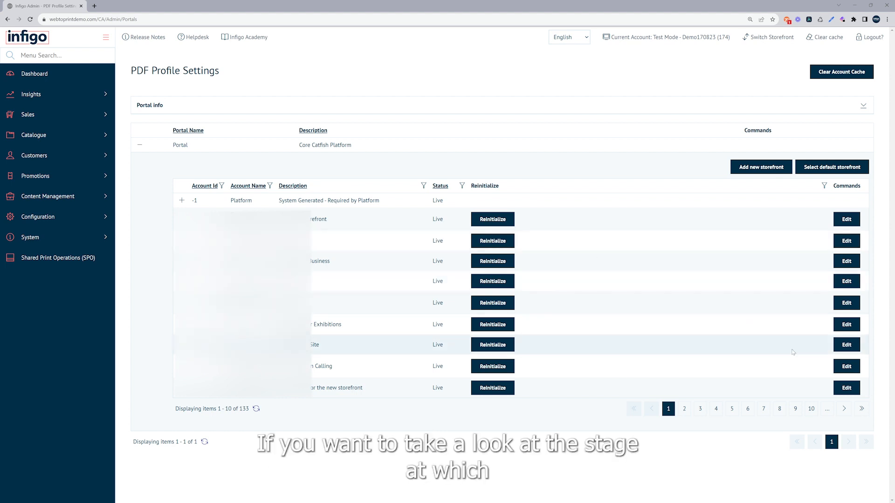
# - Go to the last page of the storefront list and refresh it to check the new storefront's initialization status
pyautogui.click(862, 409)
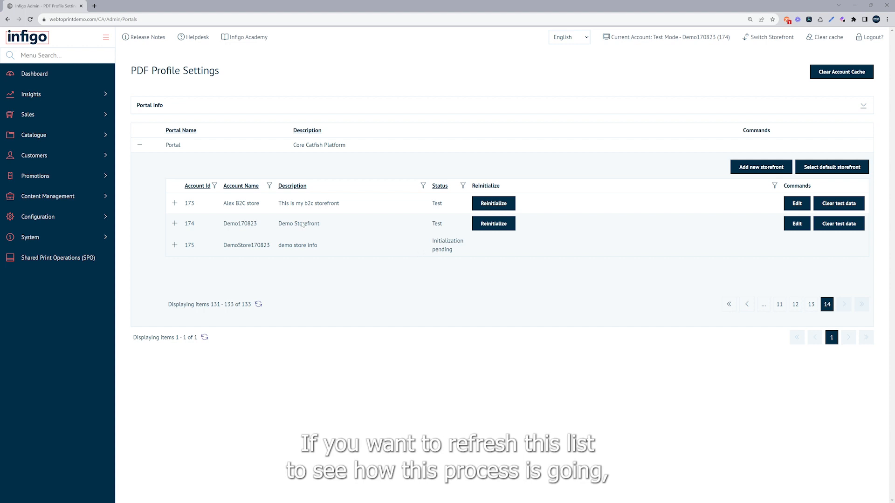
pyautogui.click(258, 305)
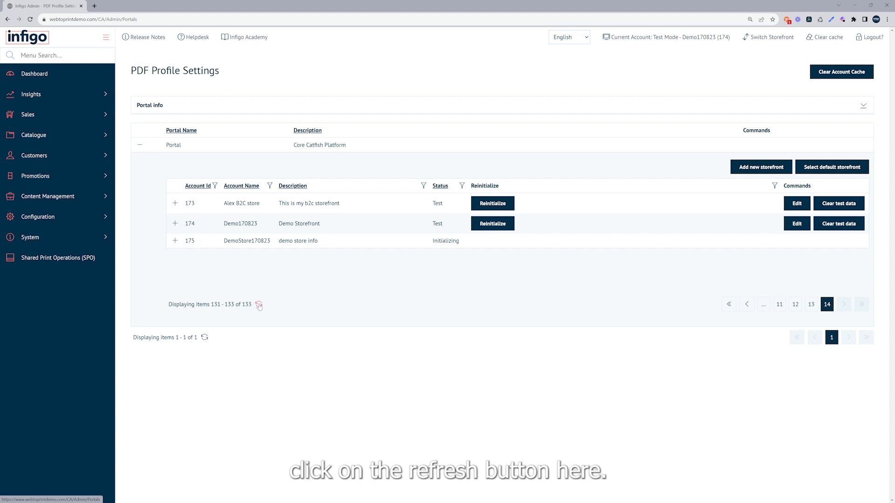
pyautogui.click(259, 305)
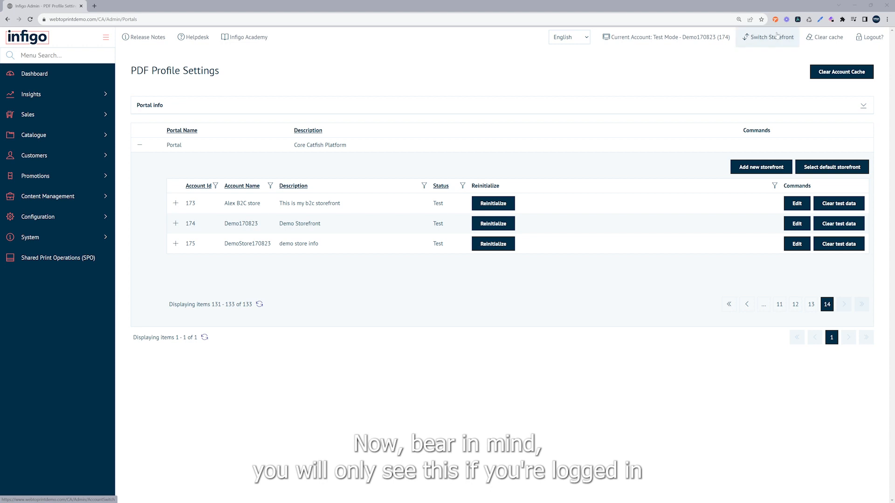
# - Switch the active storefront to DemoStore170823 (ID 175) and verify the current account name
pyautogui.click(753, 40)
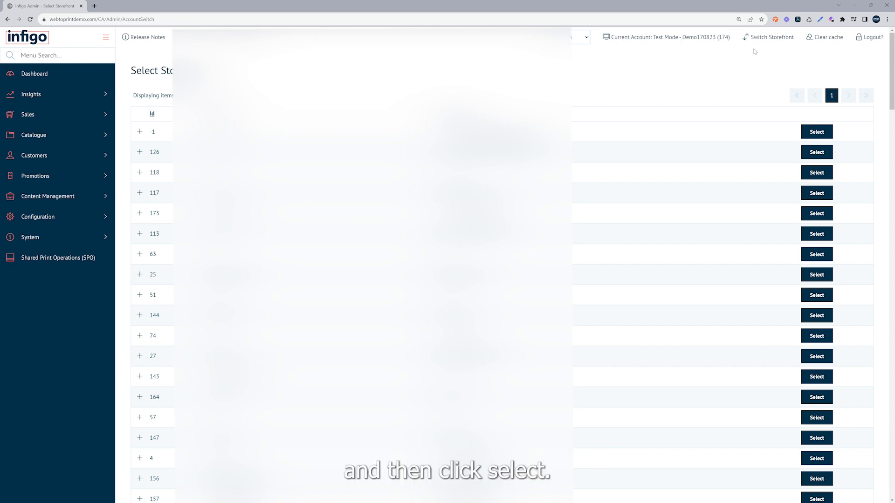
pyautogui.scroll(-18, 733, 126)
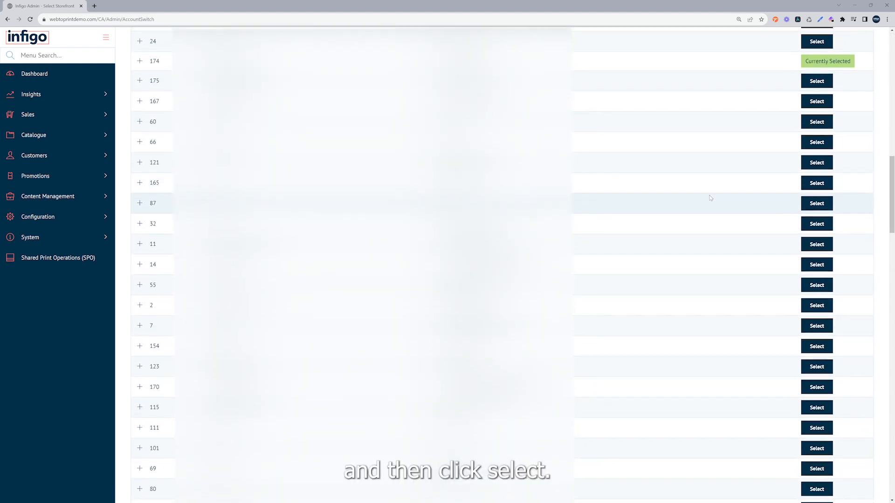
pyautogui.scroll(3, 710, 198)
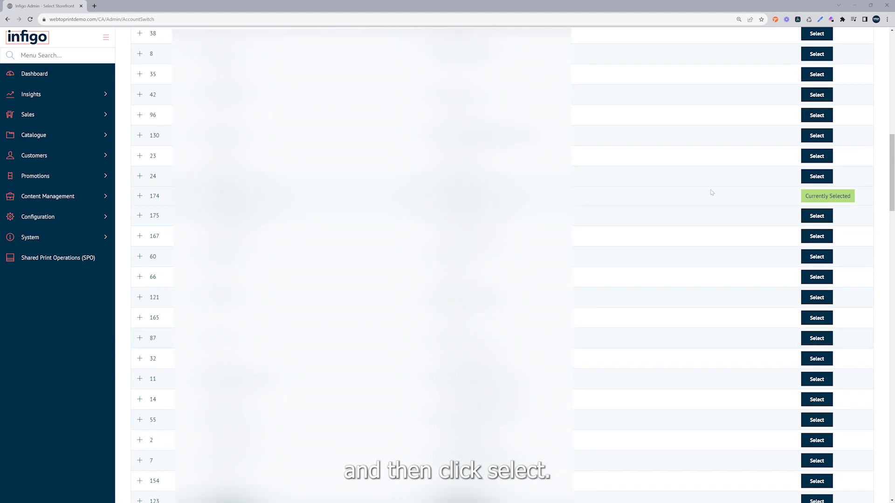
pyautogui.click(813, 224)
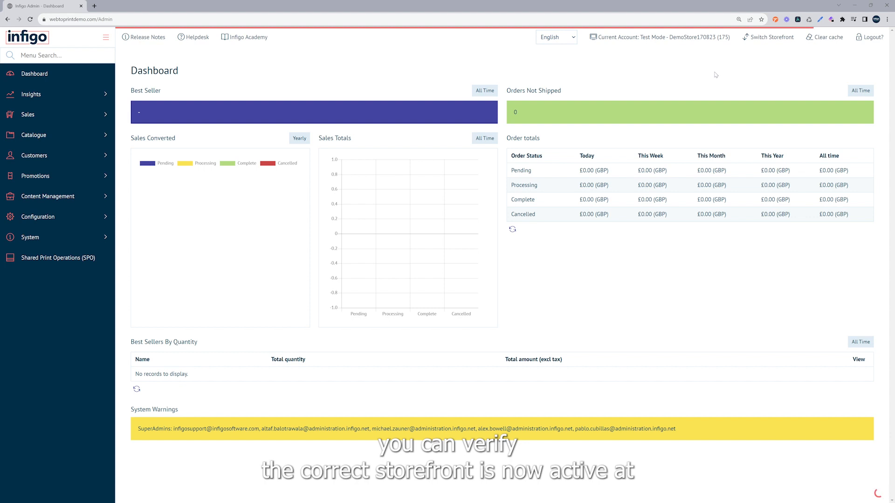
pyautogui.moveTo(669, 37); pyautogui.dragTo(715, 37)
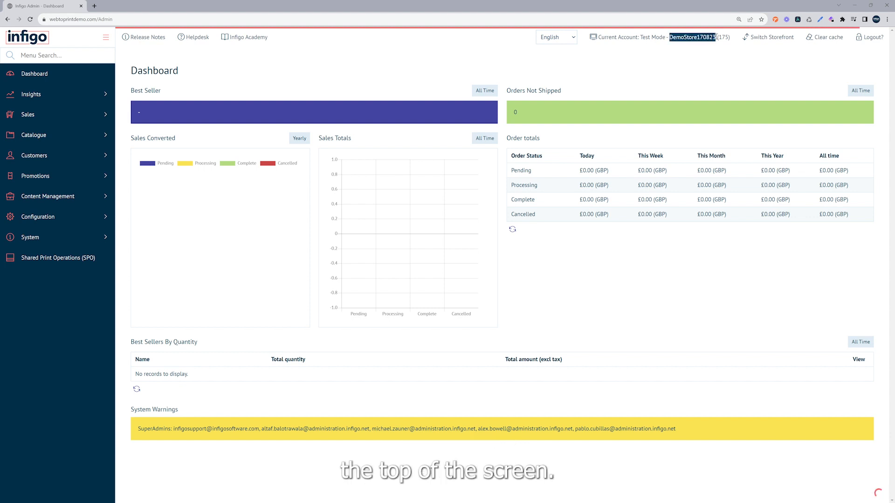
pyautogui.click(703, 66)
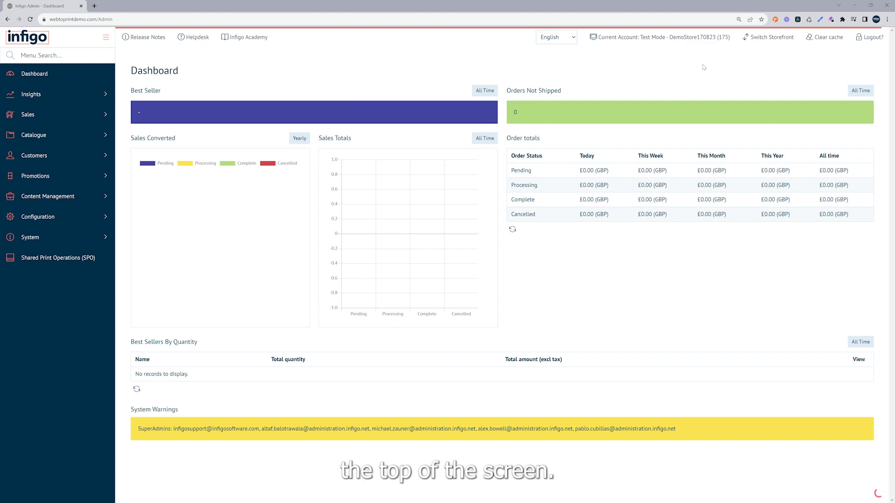